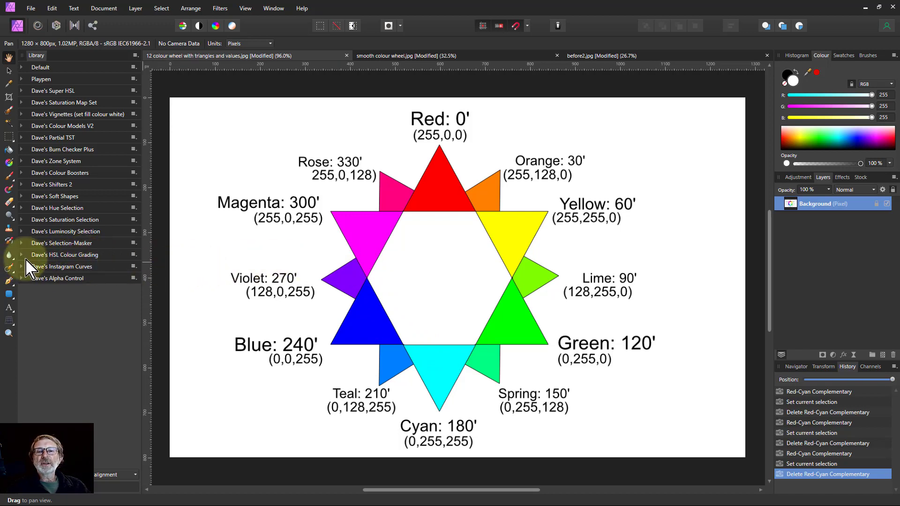
- Expand the HSL Colour Grading category in the Library to list its macros
left_click(23, 256)
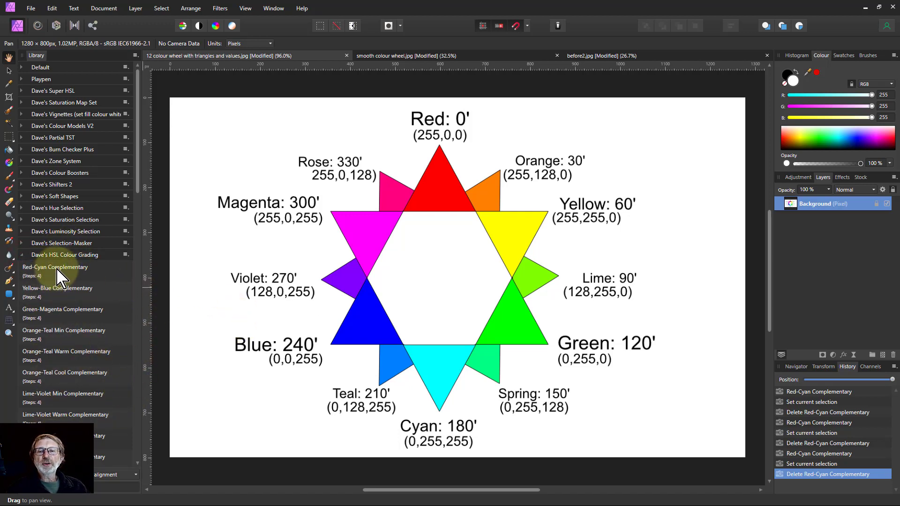
- Apply the Red-Cyan Complementary macro to the triangle colour chart
left_click(42, 270)
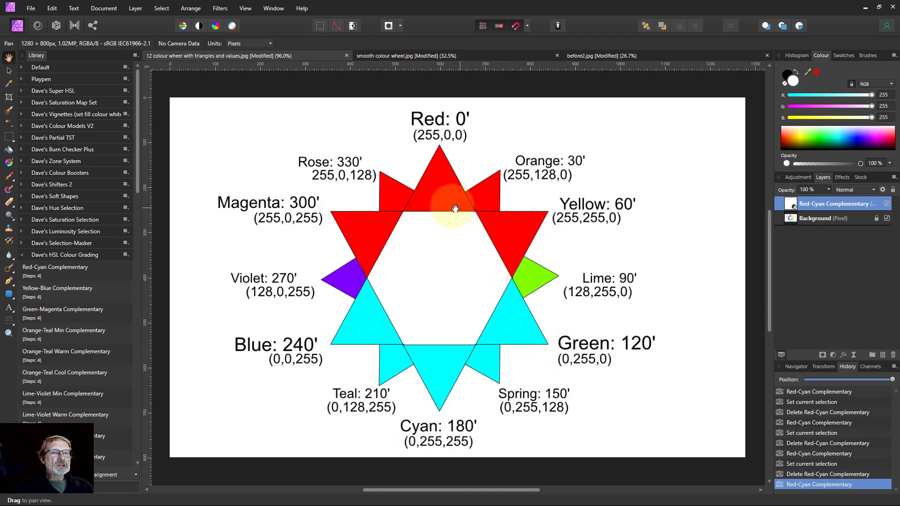
- Switch to the smooth colour wheel.jpg document
left_click(462, 56)
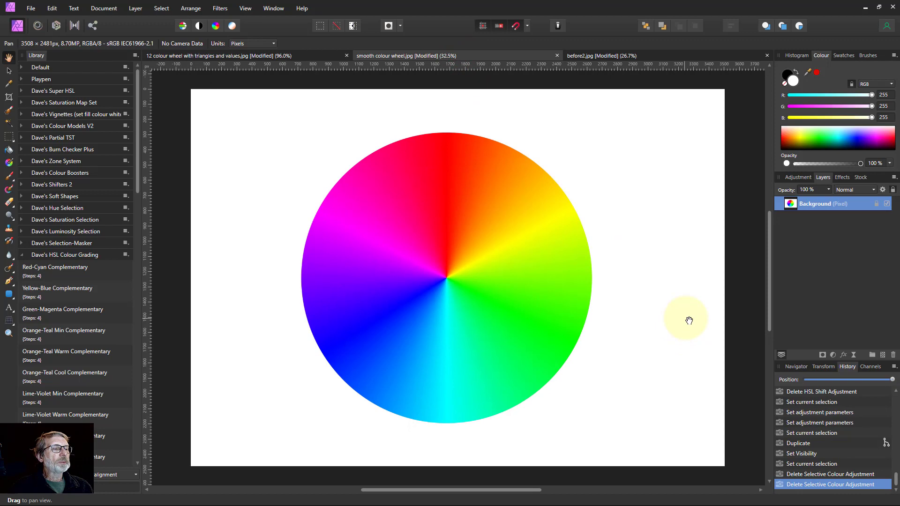
- Run the Red-Cyan Complementary macro on the smooth colour wheel
left_click(53, 268)
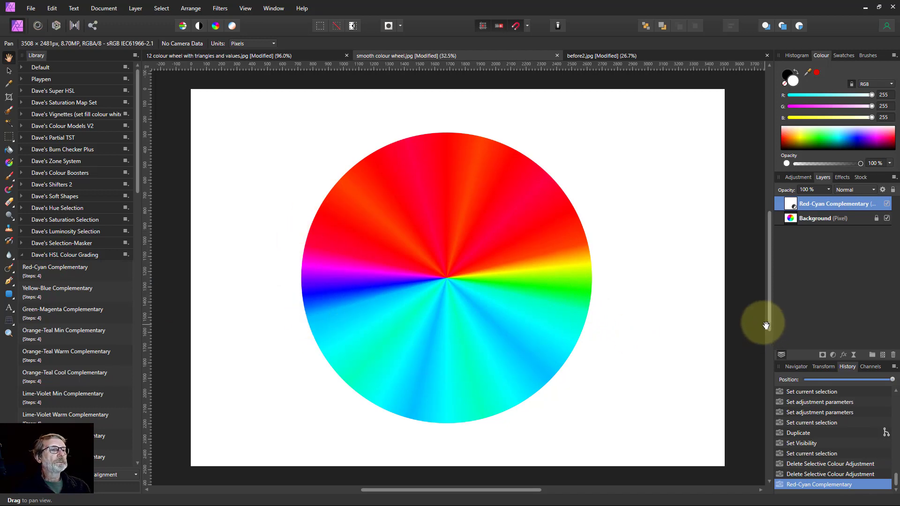
- Grade before2.jpg with Red-Cyan Complementary at 50% opacity, then return to the colour wheel
left_click(658, 56)
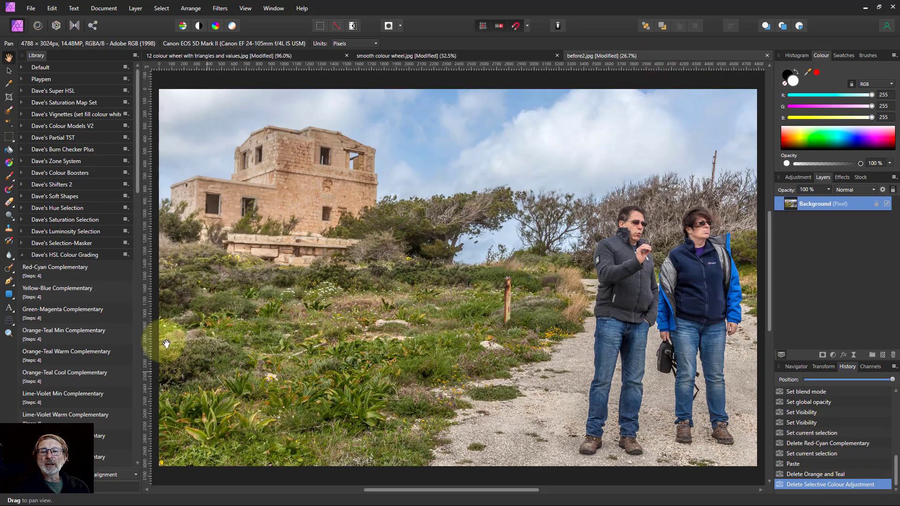
left_click(55, 277)
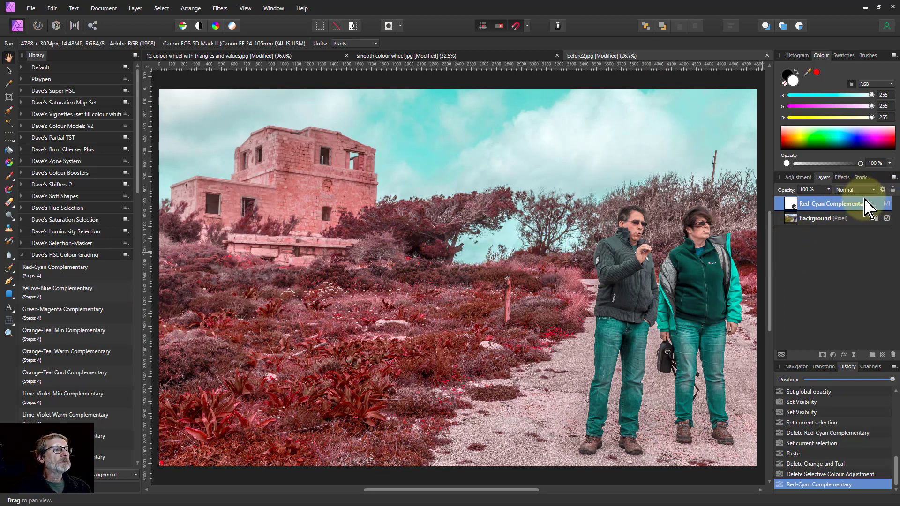
left_click(828, 189)
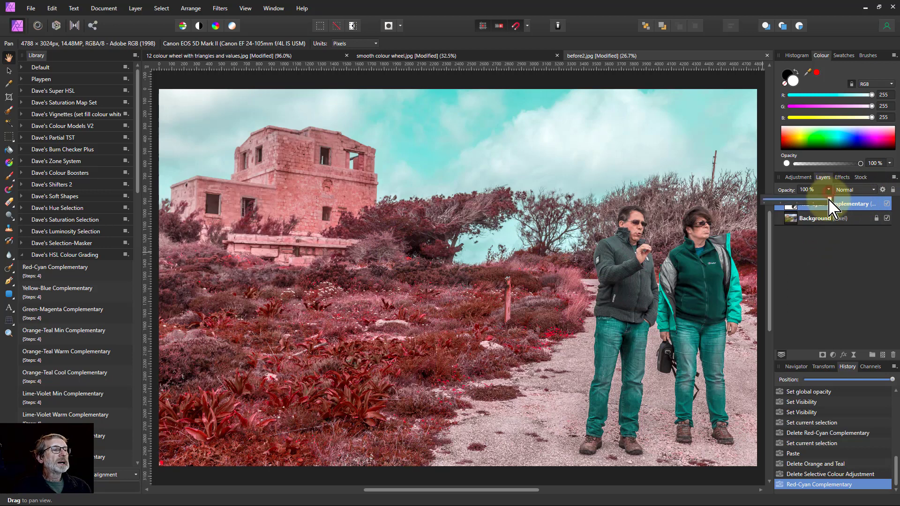
left_click_drag(828, 201, 797, 201)
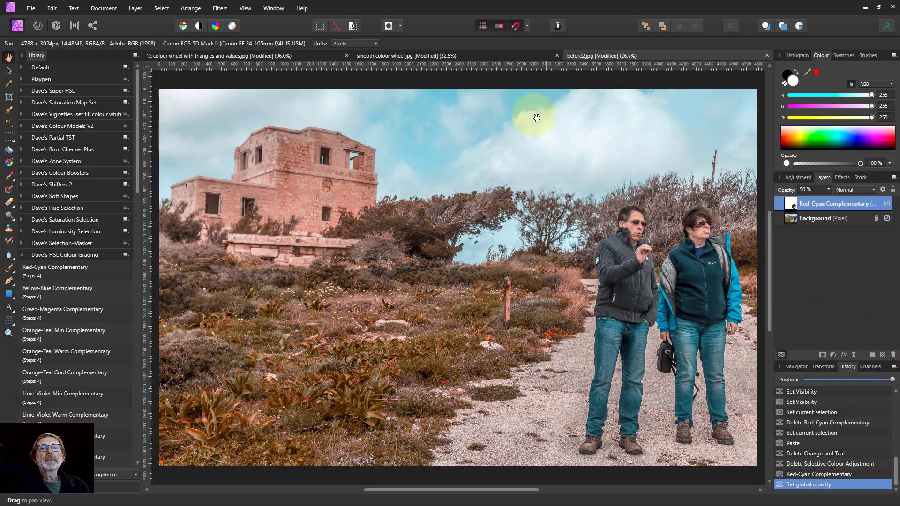
left_click(406, 57)
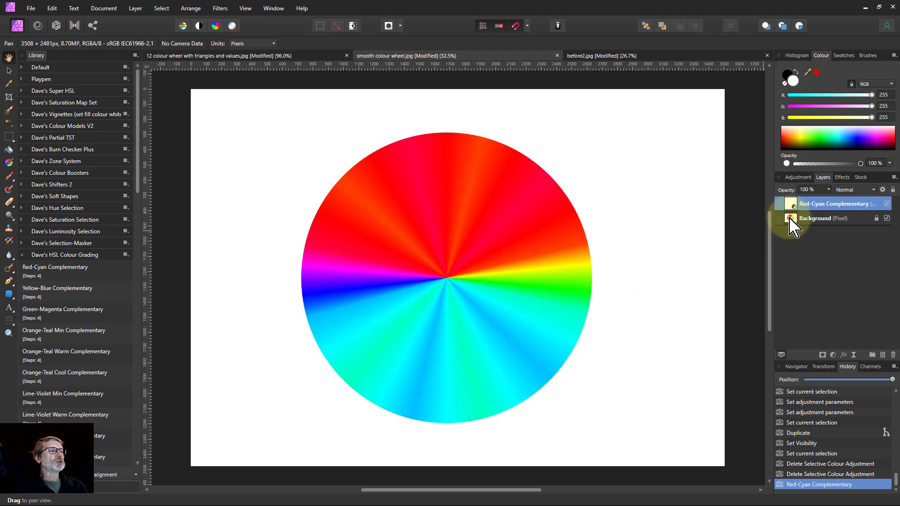
- Hide the Red-Cyan Complementary layer, briefly checking the Assistant Manager
left_click(887, 204)
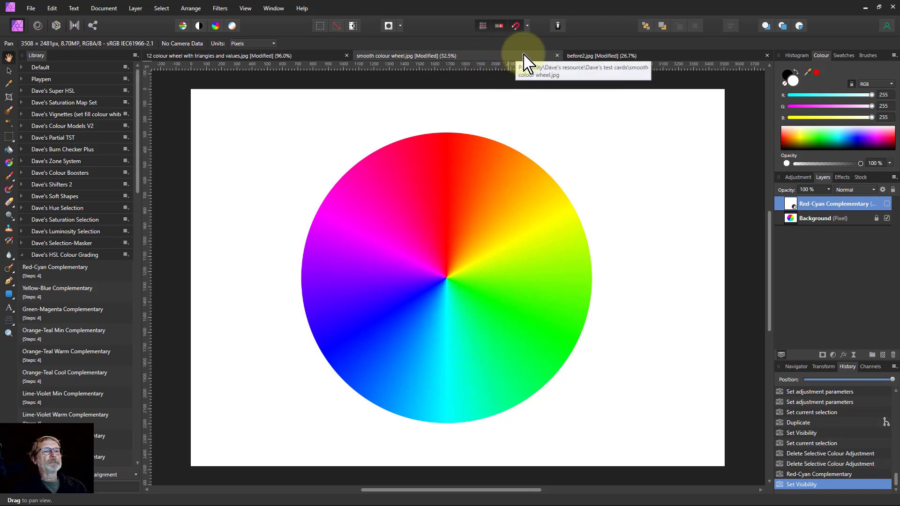
left_click(557, 27)
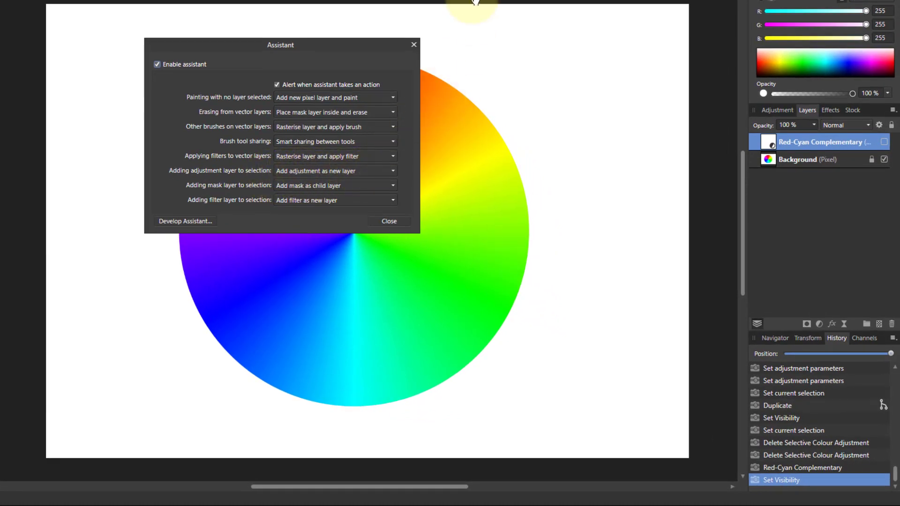
left_click(414, 44)
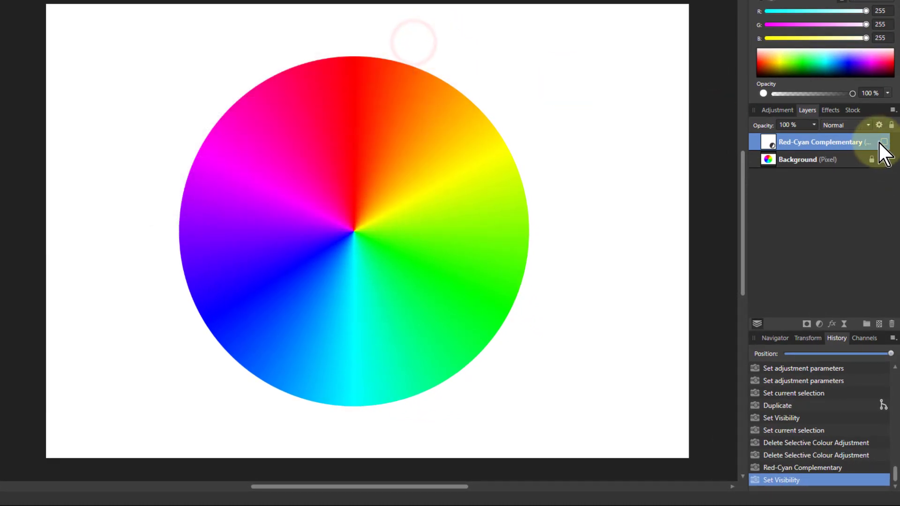
- Add a Selective Colour adjustment layer, move its dialog up and untick Relative
left_click(819, 323)
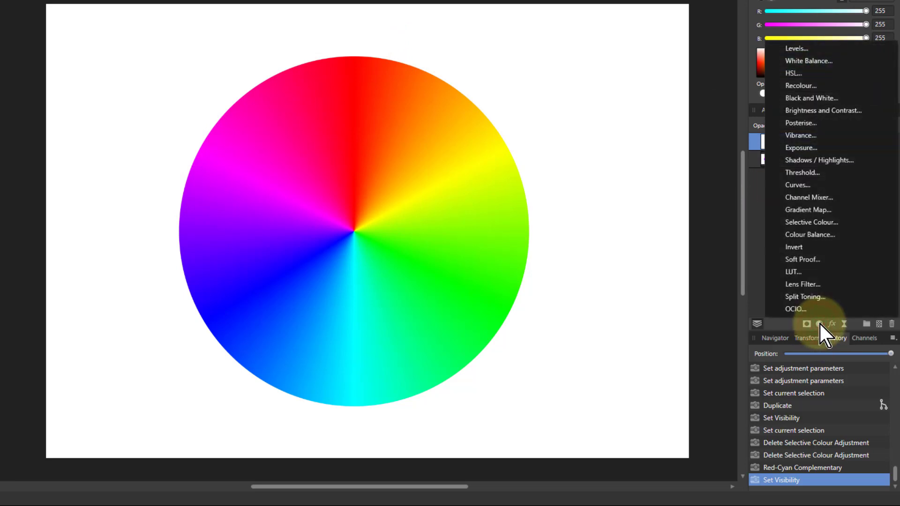
left_click(805, 222)
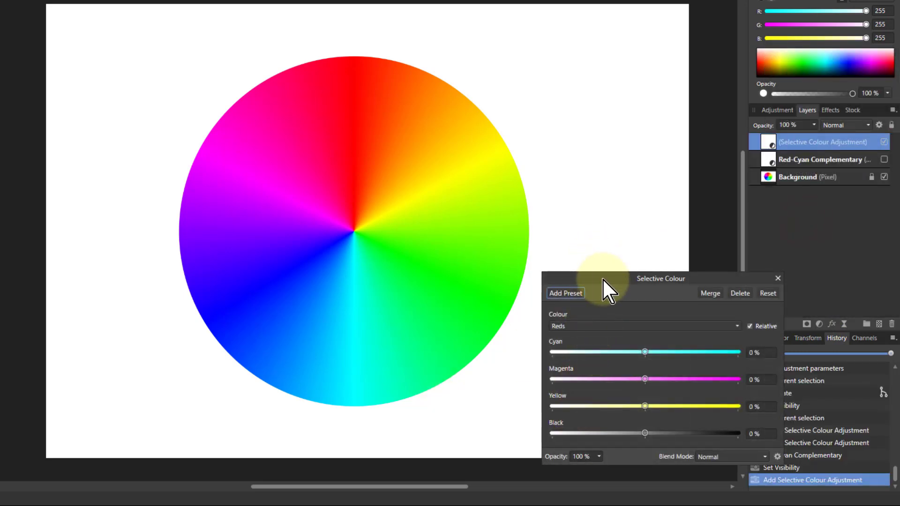
left_click_drag(602, 279, 609, 219)
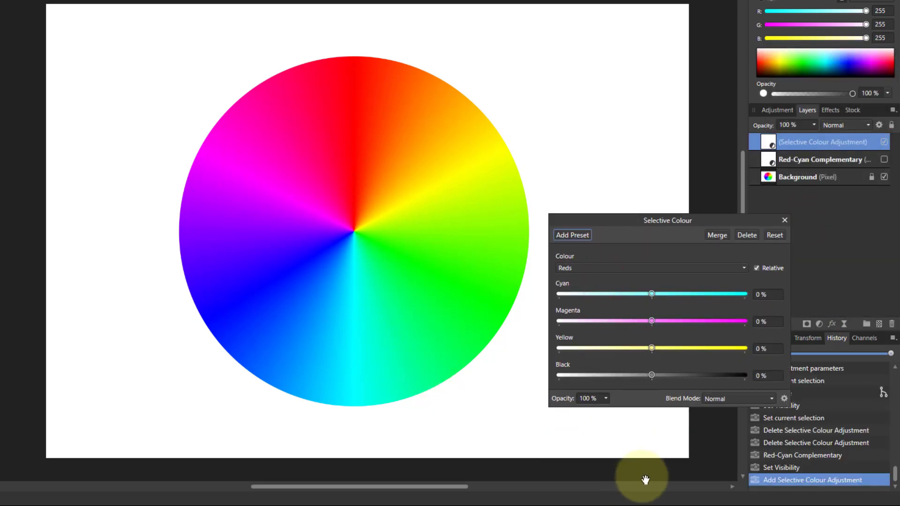
left_click(756, 269)
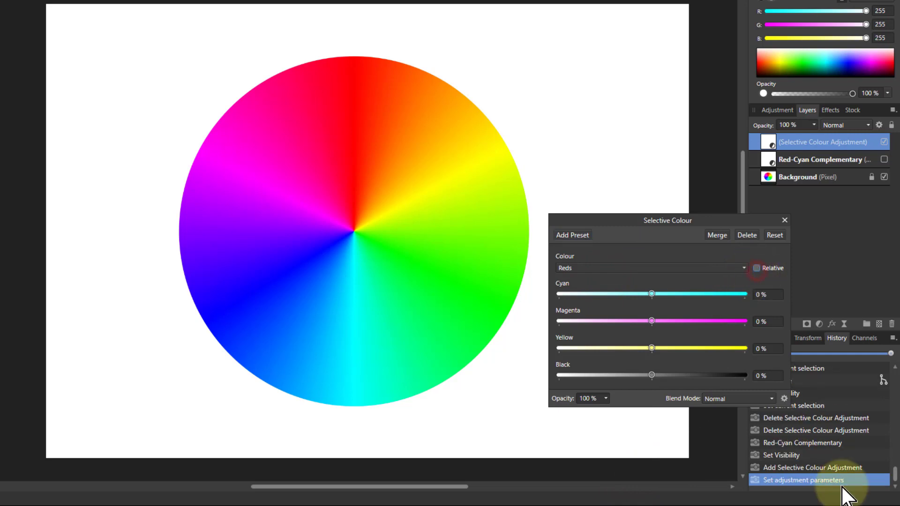
left_click(650, 267)
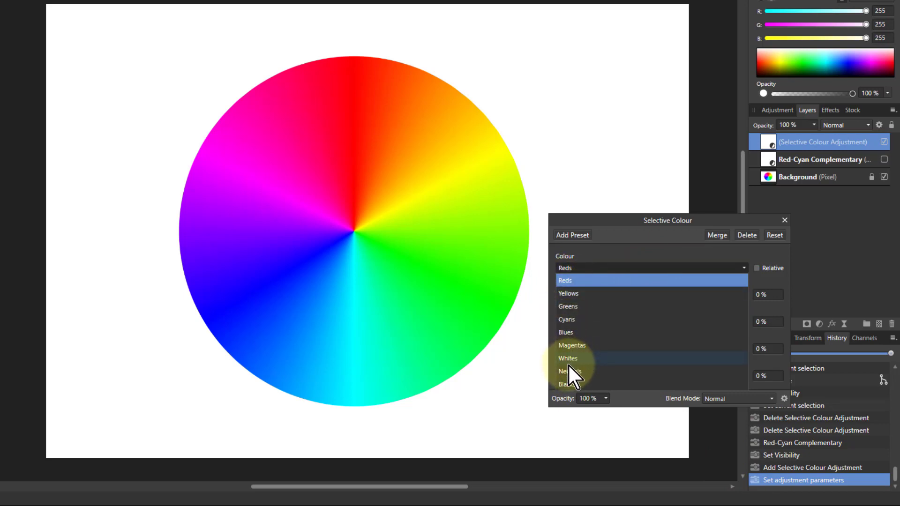
- Choose the Reds range and raise its Magenta and Yellow to 100%
left_click(569, 280)
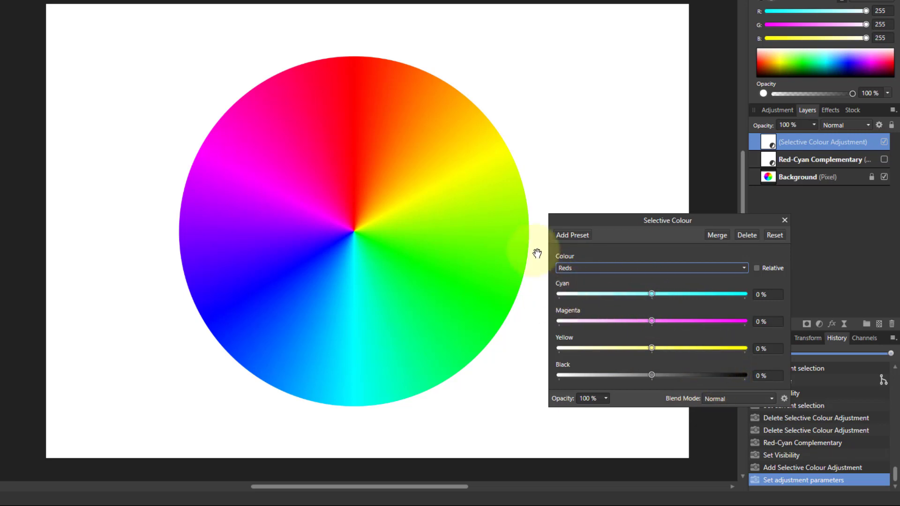
left_click_drag(651, 293, 627, 301)
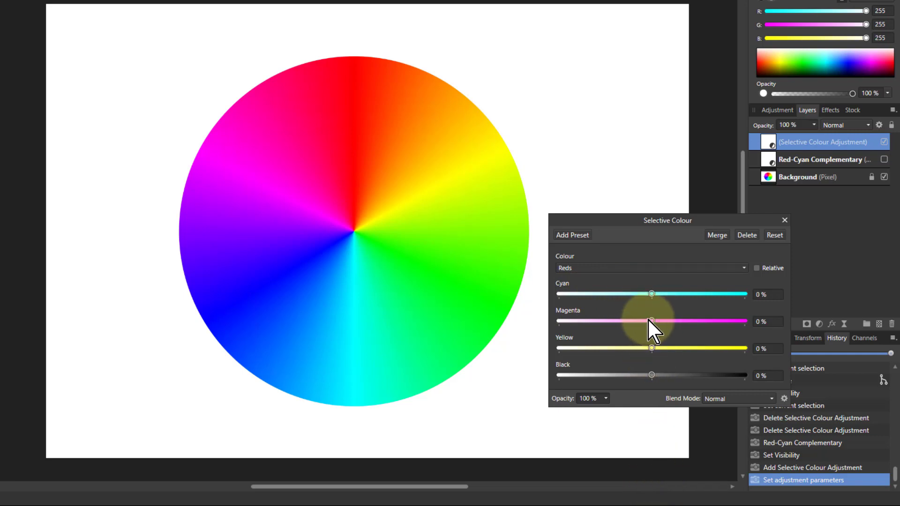
left_click_drag(652, 320, 758, 321)
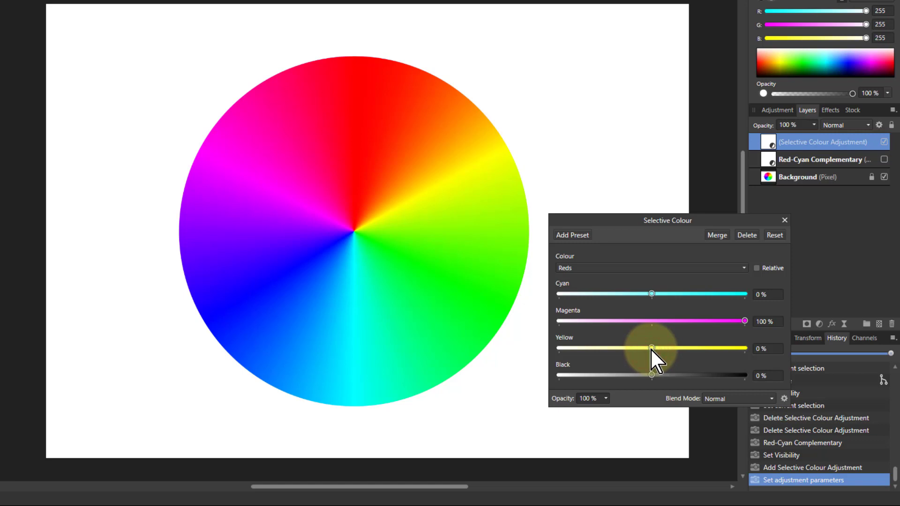
left_click_drag(651, 349, 751, 349)
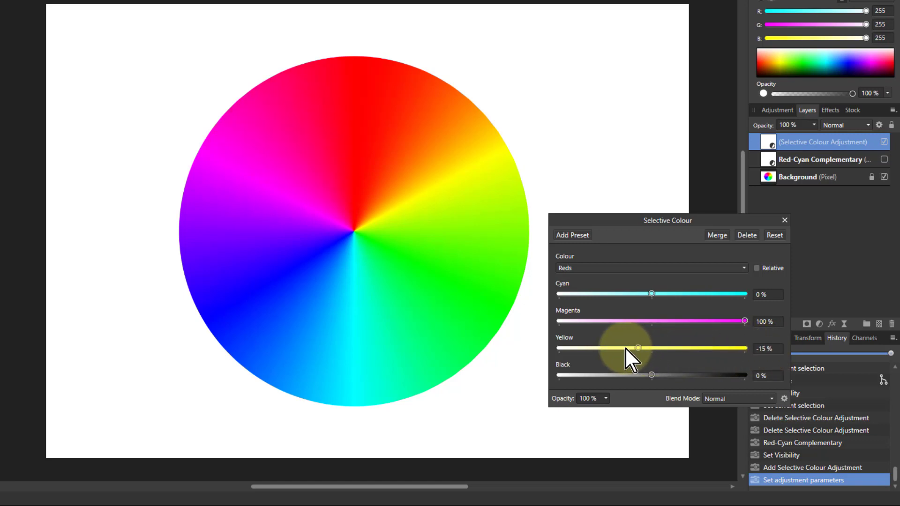
left_click_drag(625, 347, 829, 347)
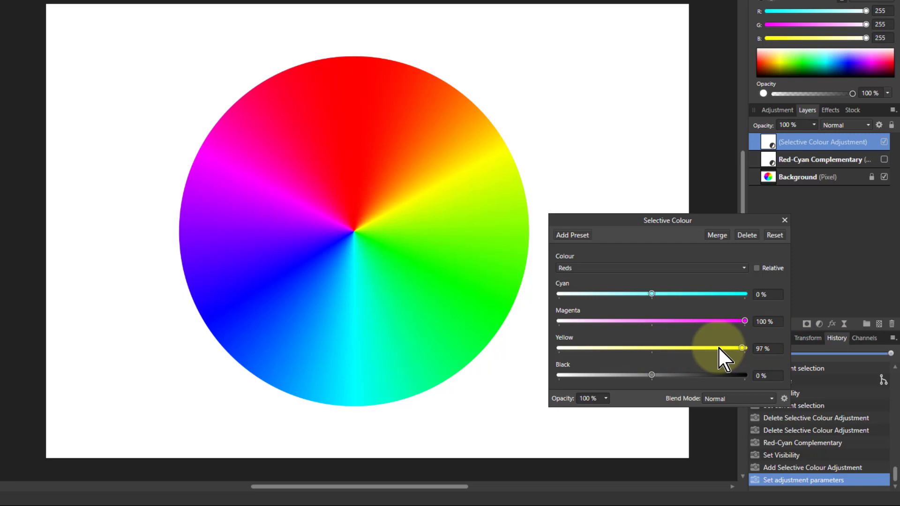
left_click_drag(718, 347, 682, 348)
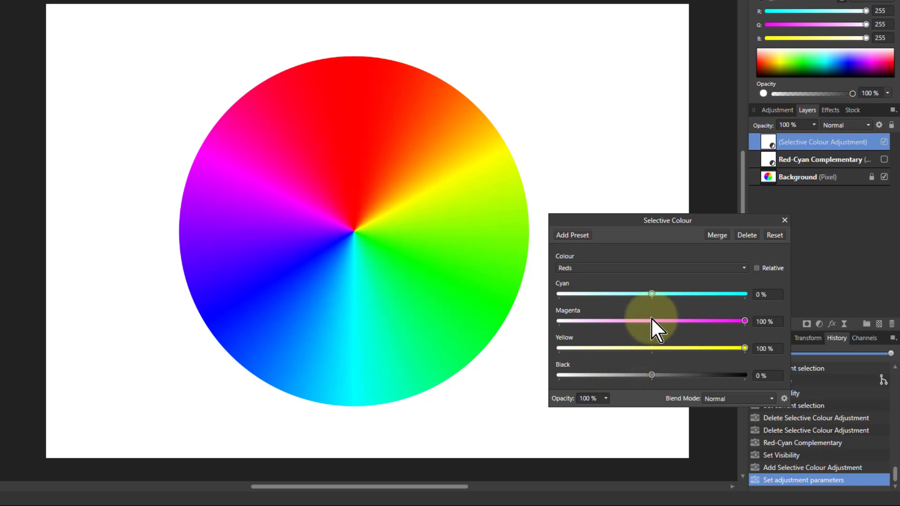
- Choose the Yellows range and set Cyan to -100% and Magenta to 100%
left_click(646, 268)
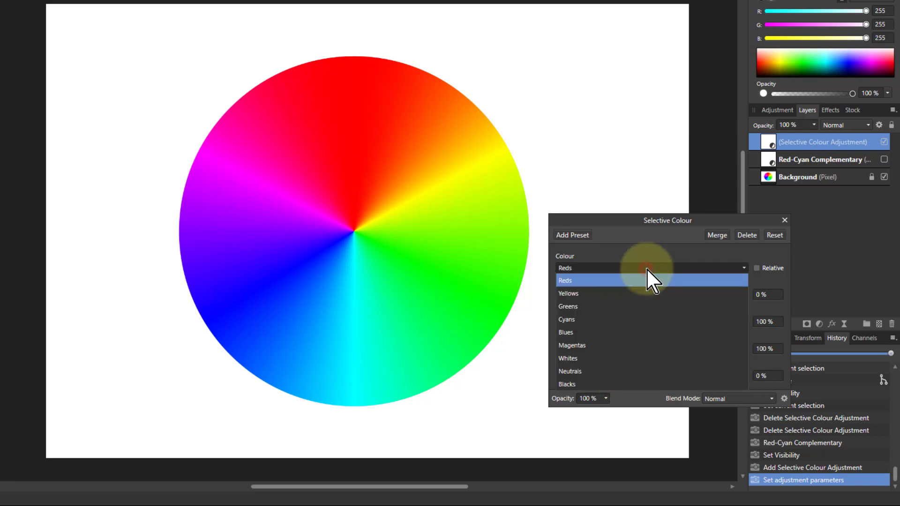
left_click(634, 291)
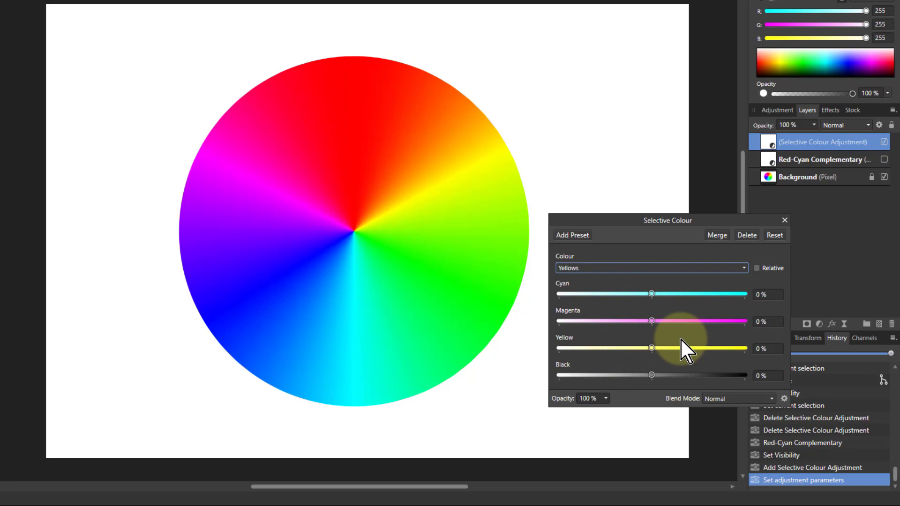
left_click(651, 294)
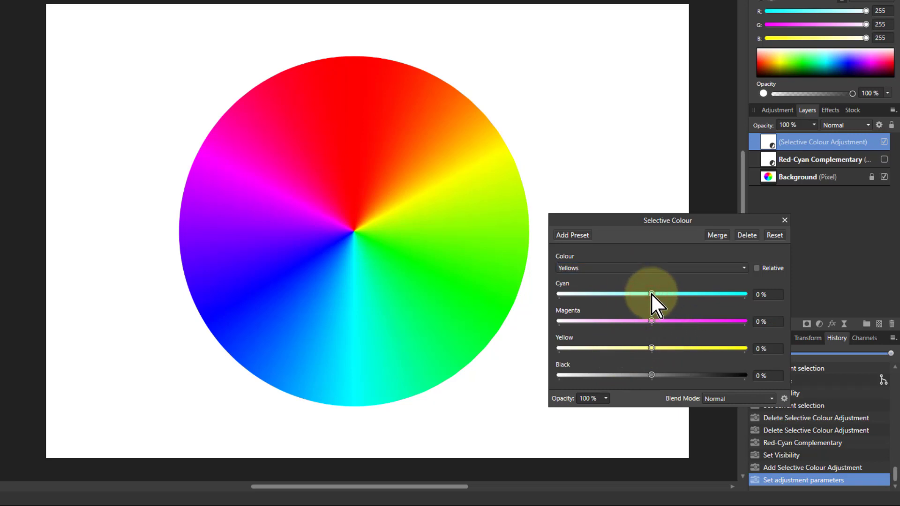
left_click_drag(651, 294, 508, 307)
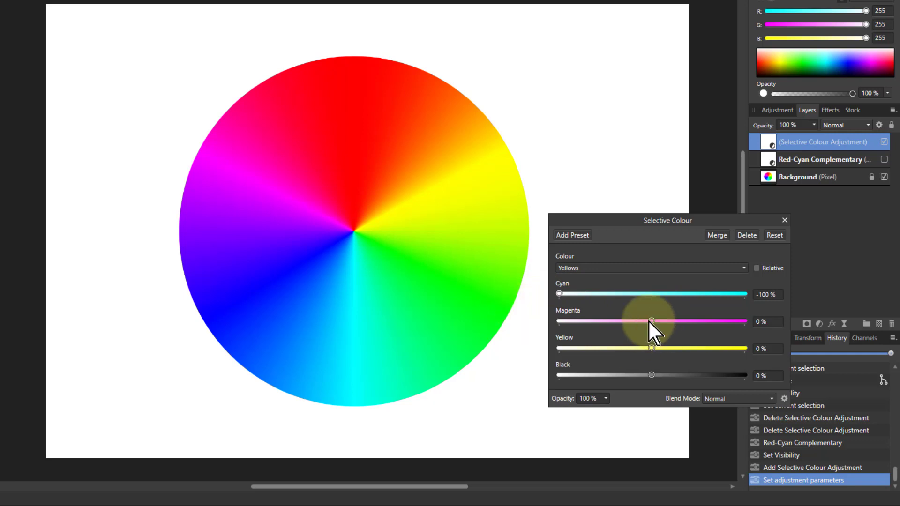
left_click_drag(651, 320, 764, 321)
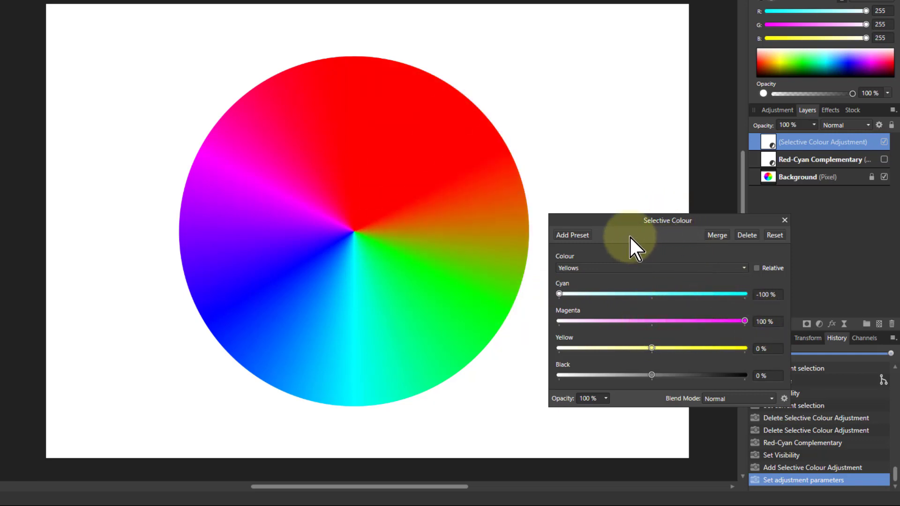
left_click(613, 269)
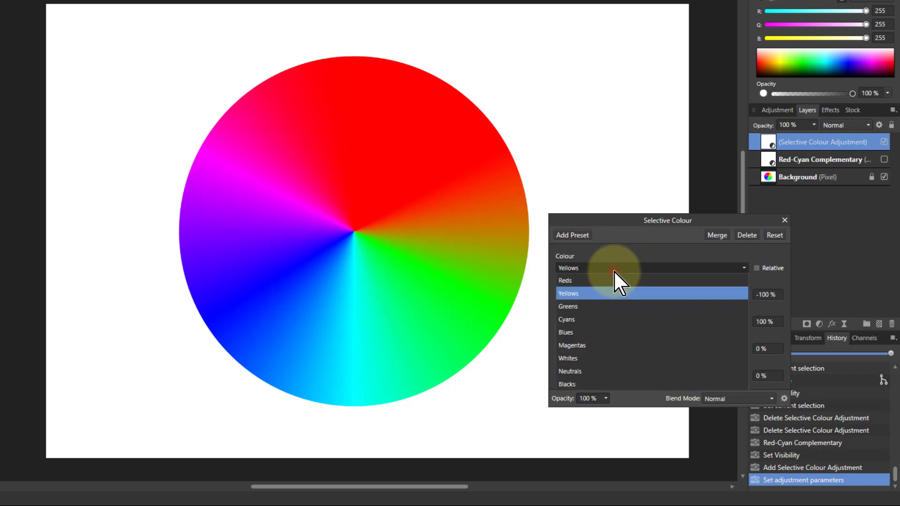
- Set Greens Yellow to -100%, then Cyans Magenta and Yellow to -100%
left_click(600, 307)
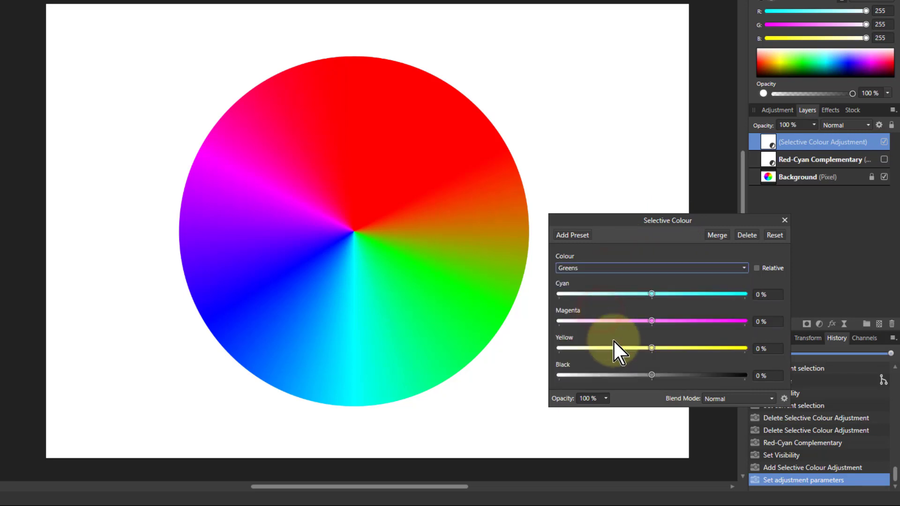
left_click_drag(650, 348, 528, 364)
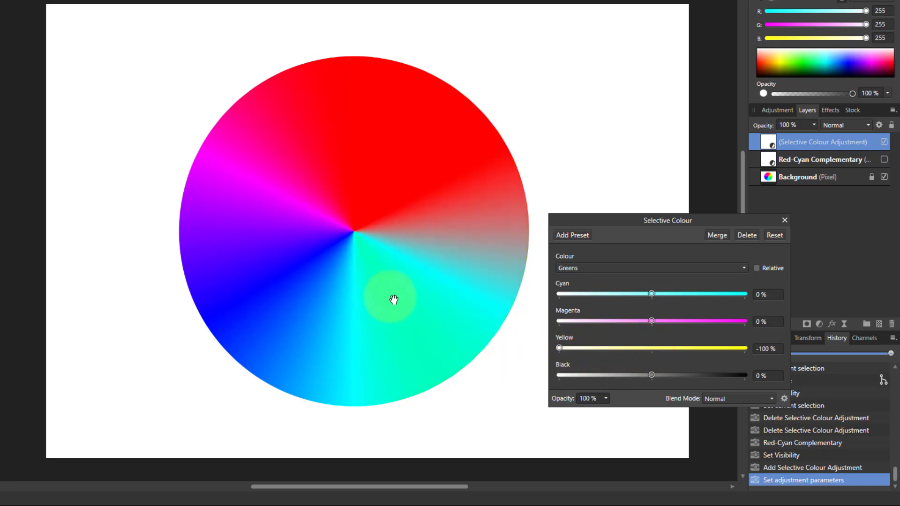
left_click(650, 269)
left_click(618, 321)
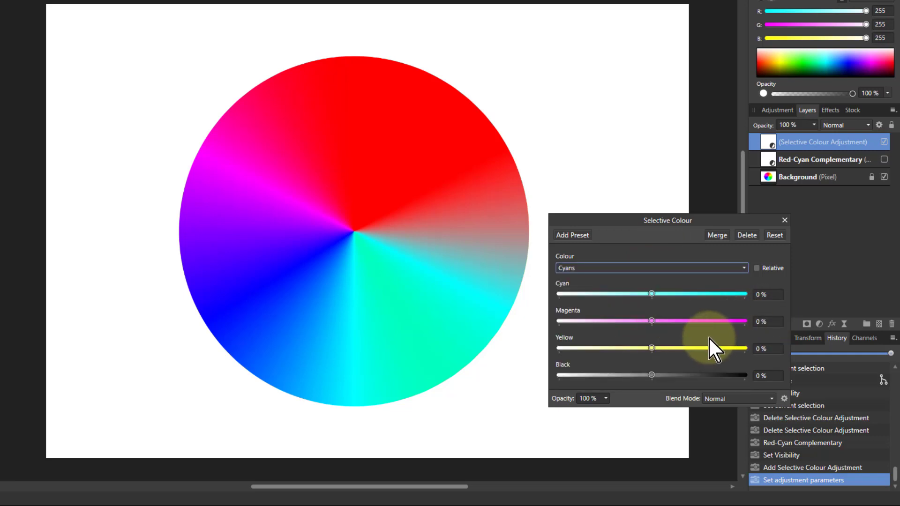
left_click_drag(653, 320, 547, 328)
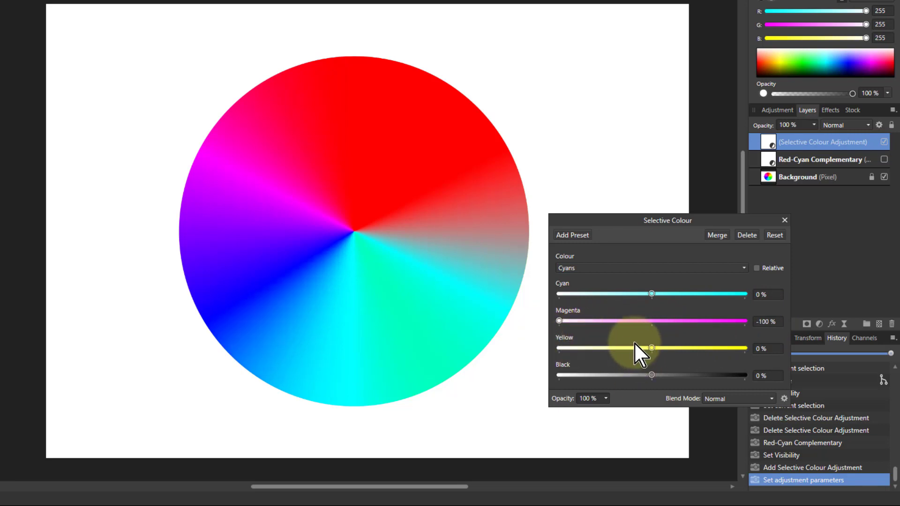
left_click_drag(653, 346, 560, 352)
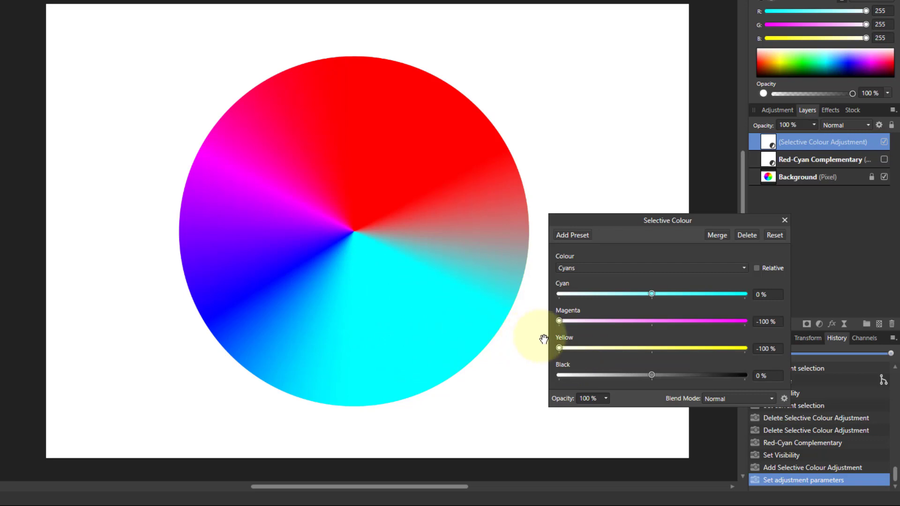
- Choose the Blues range and set its Magenta to -100%
left_click(601, 267)
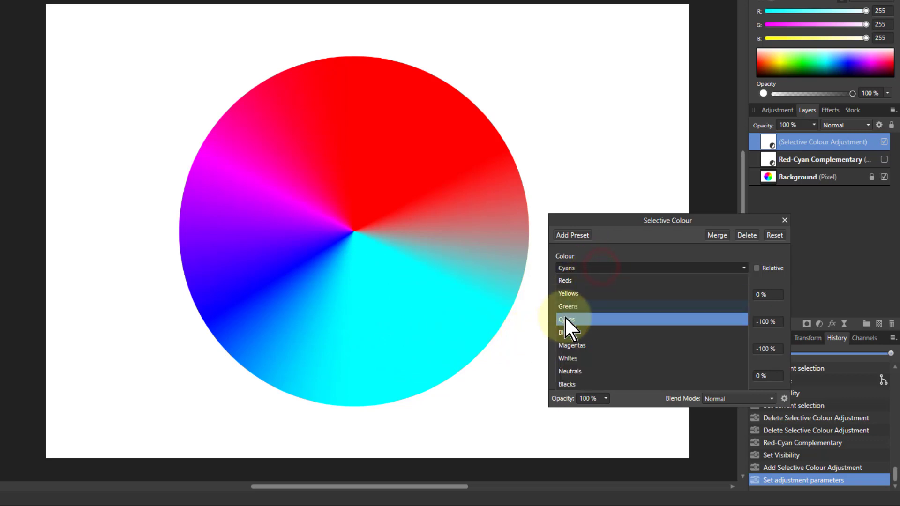
left_click(572, 332)
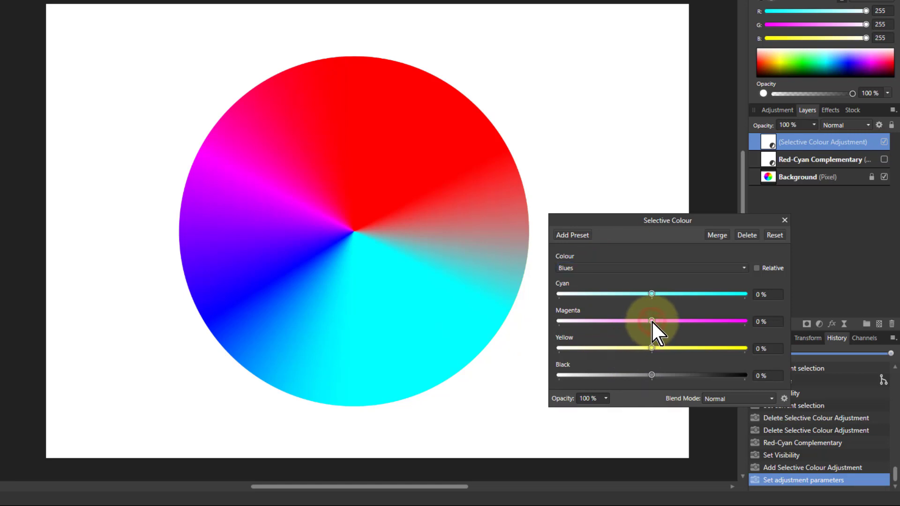
left_click_drag(652, 322, 542, 330)
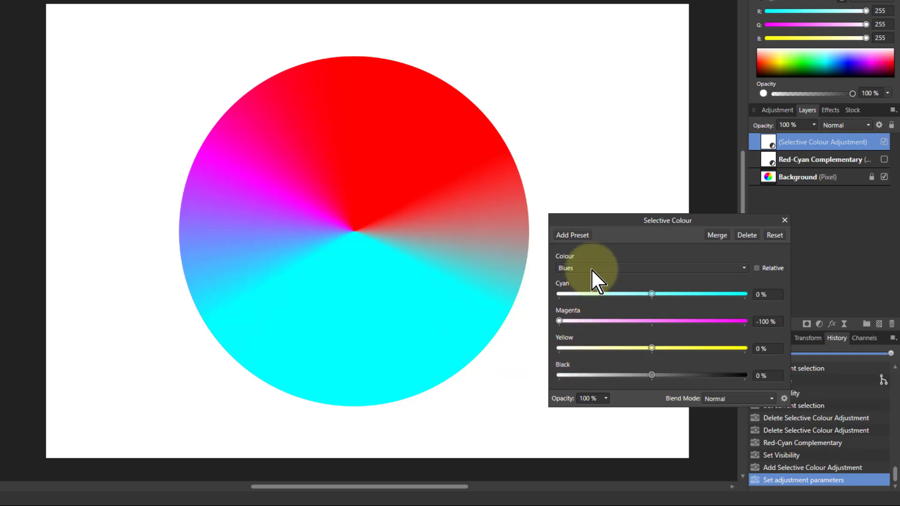
- Choose the Magentas range and set Cyan to -100% and Yellow to 100%
left_click(646, 266)
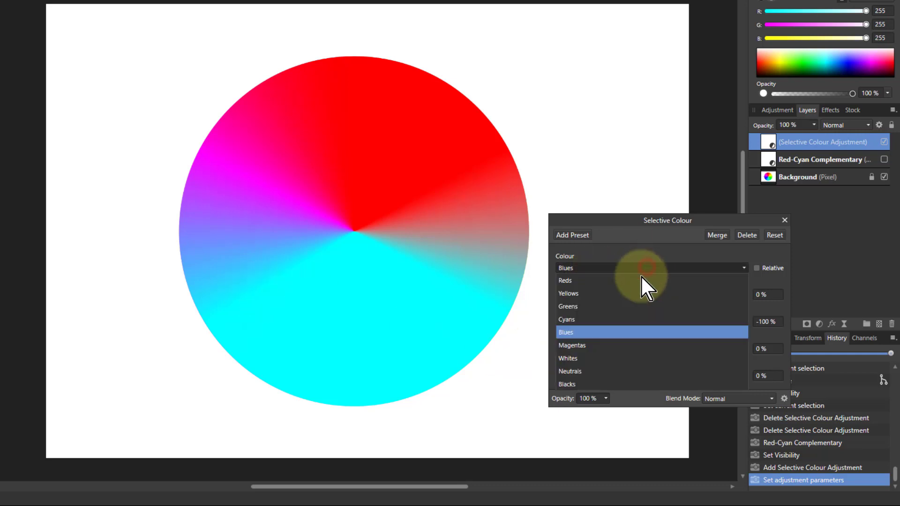
left_click(588, 345)
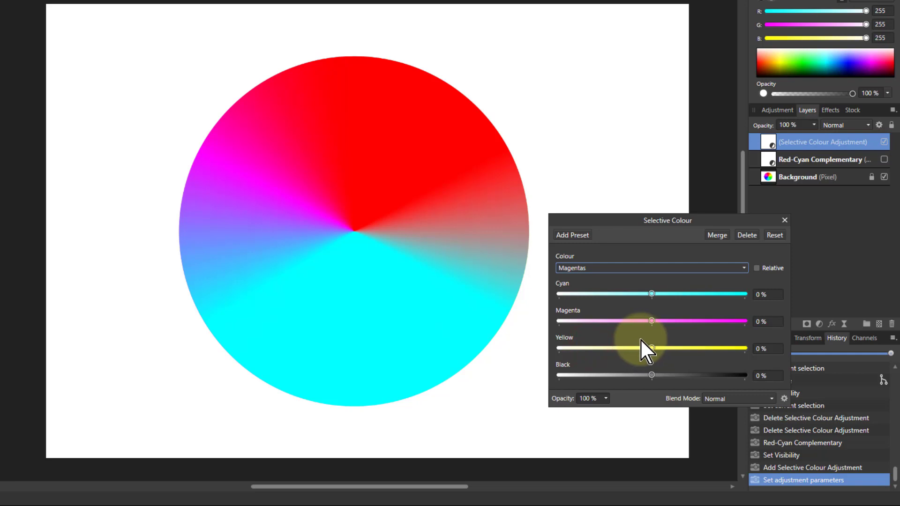
left_click_drag(651, 293, 629, 294)
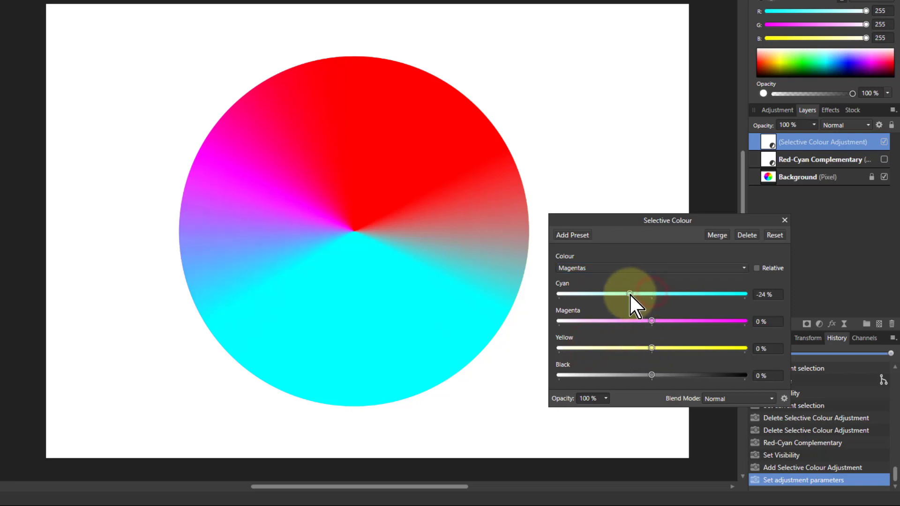
left_click_drag(586, 311, 551, 313)
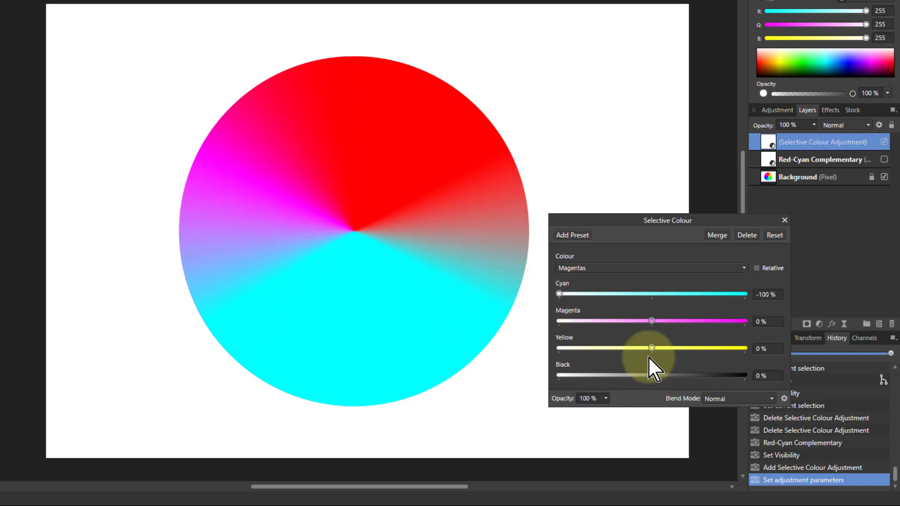
left_click_drag(651, 350, 739, 348)
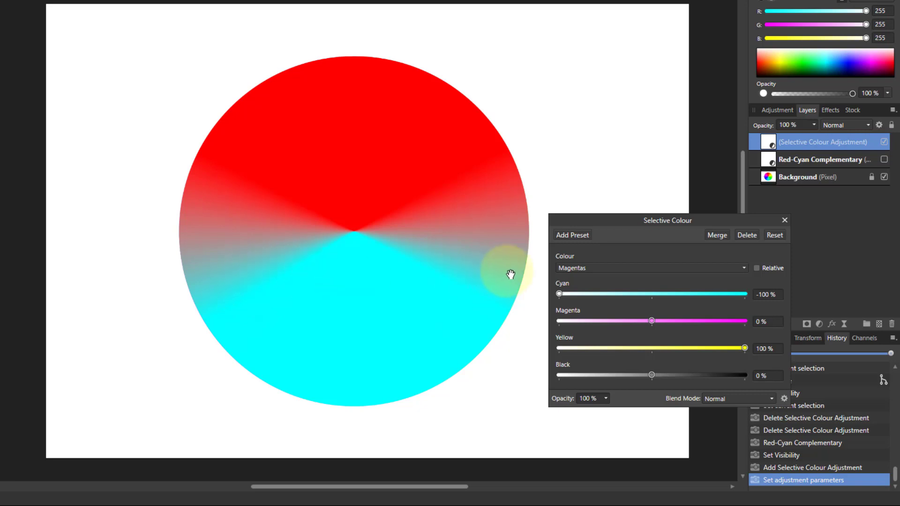
- Close the Selective Colour settings and rename the adjustment layer 'Red and Cyan'
left_click(784, 220)
left_click_drag(768, 139, 786, 139)
double_click(802, 141)
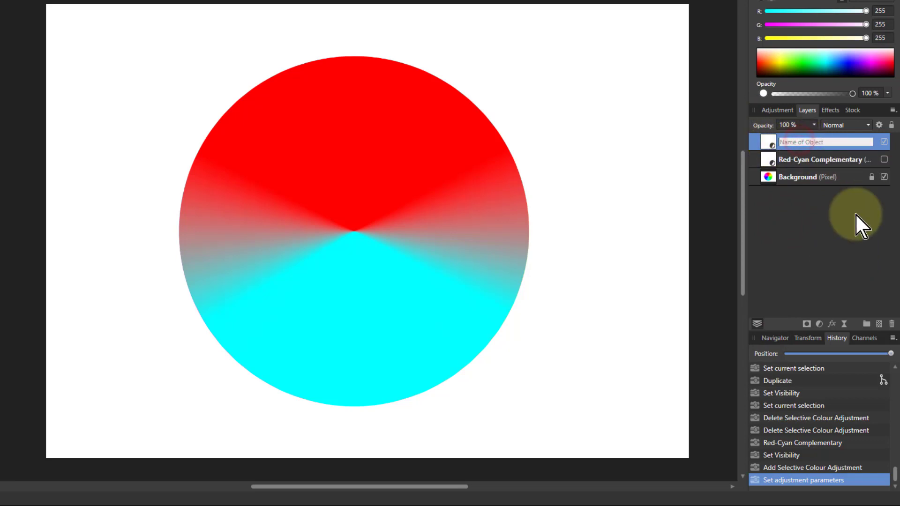
type("Red and Cyan")
key("Return")
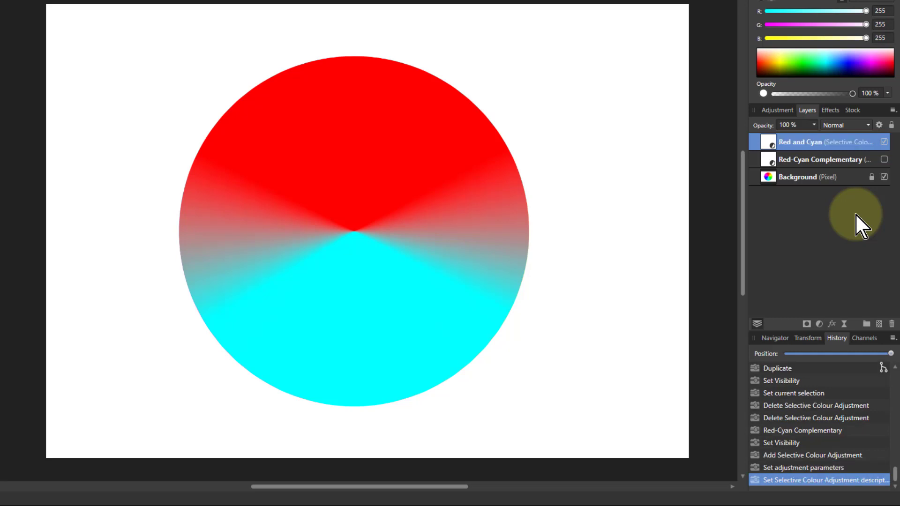
left_click(769, 144)
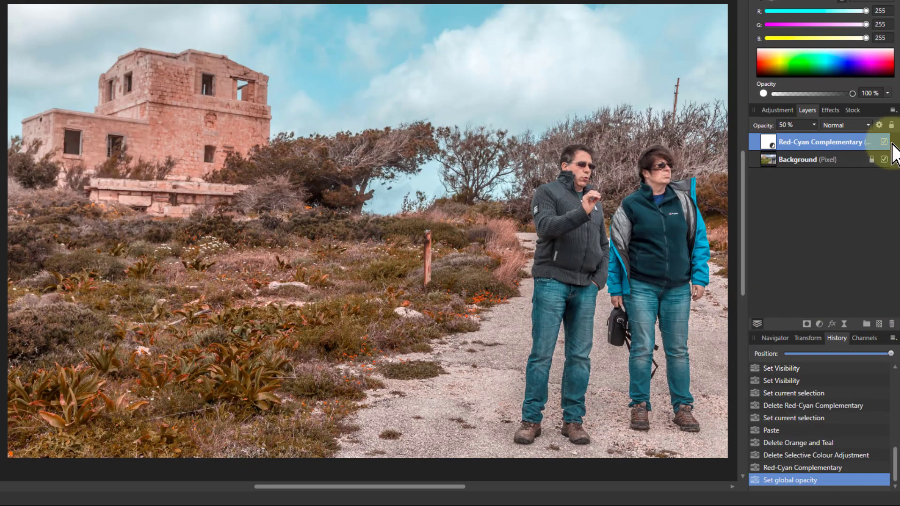
- Hide Red-Cyan Complementary, paste the Red and Cyan layer, then swap visibilities to compare
left_click(884, 141)
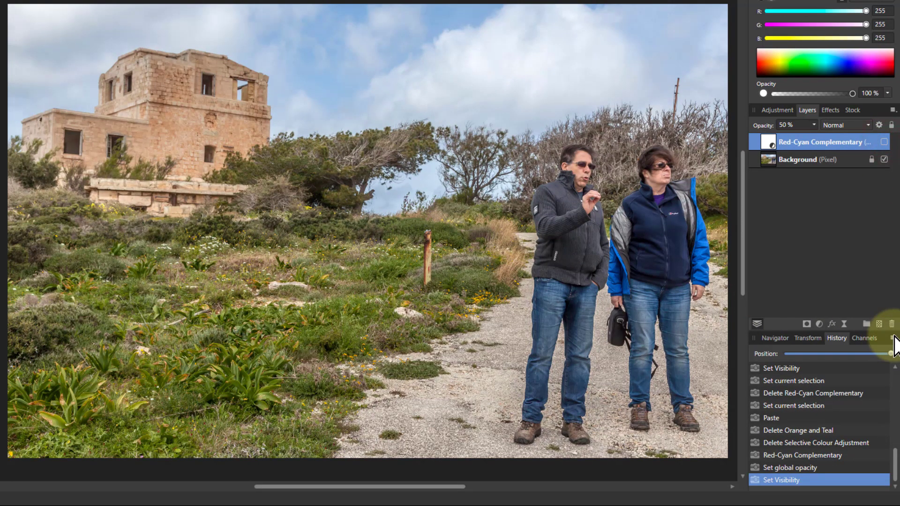
key("ctrl+v")
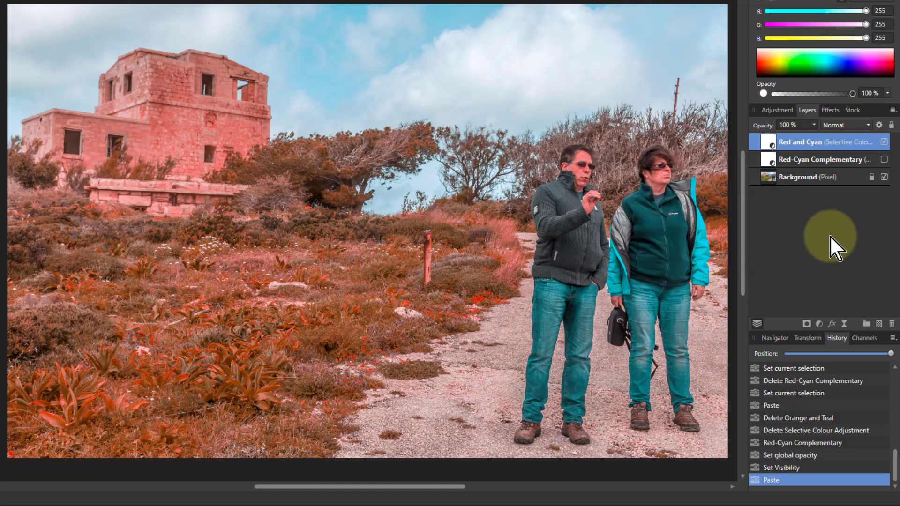
left_click(884, 142)
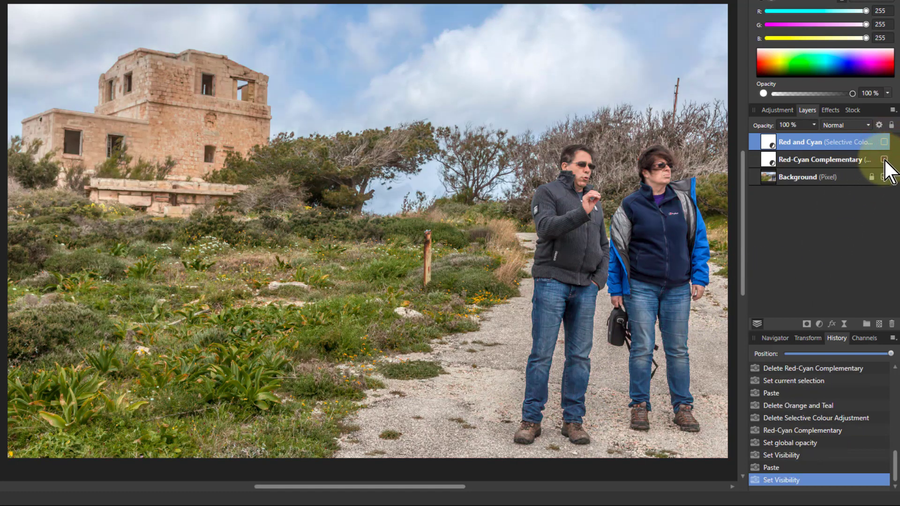
left_click(884, 159)
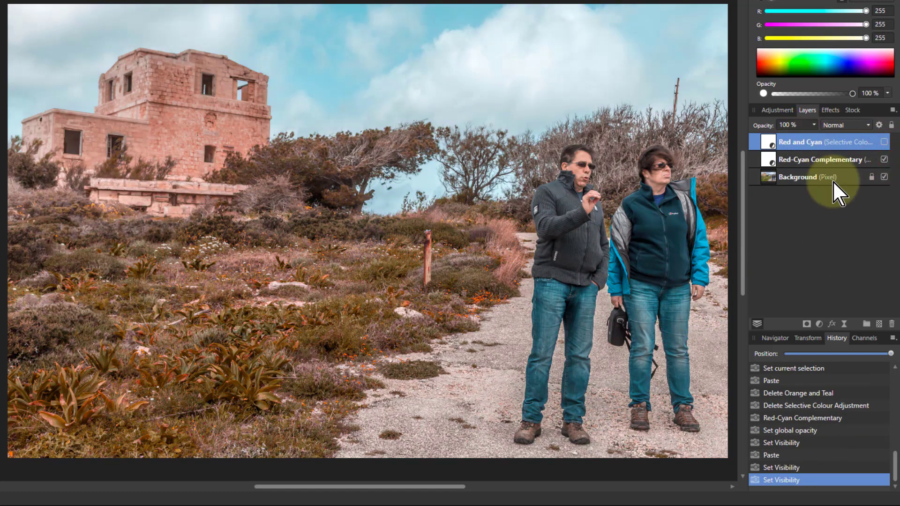
- Raise the Red-Cyan Complementary layer to full opacity
left_click(811, 160)
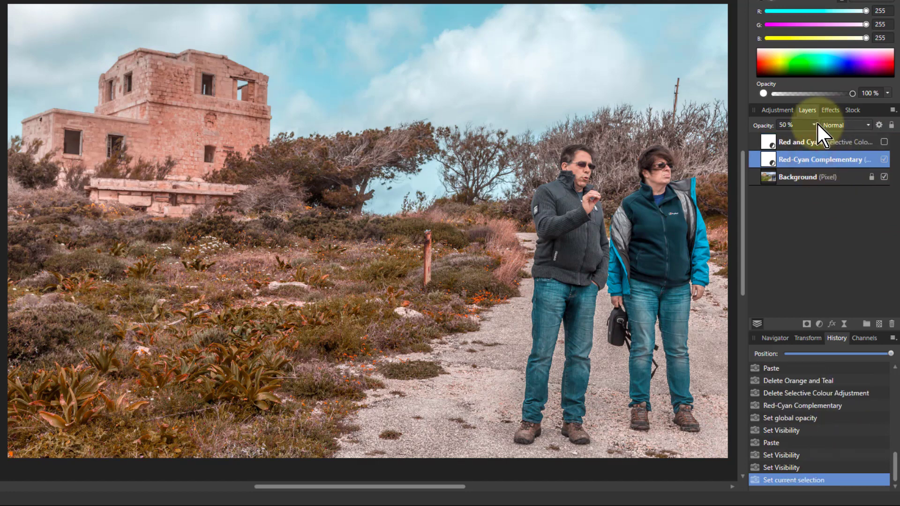
left_click(814, 125)
left_click_drag(819, 147, 870, 150)
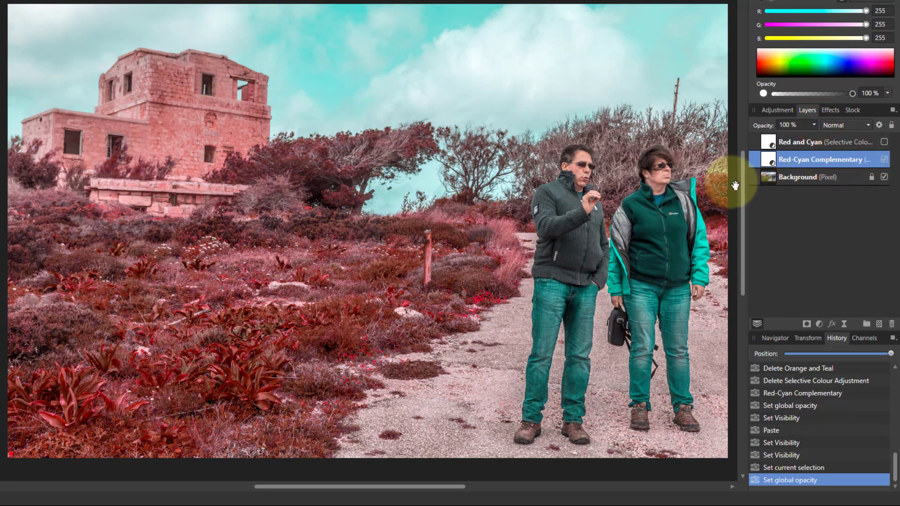
- Hide Red-Cyan Complementary, show and select Red and Cyan, and try a lower opacity
left_click(883, 159)
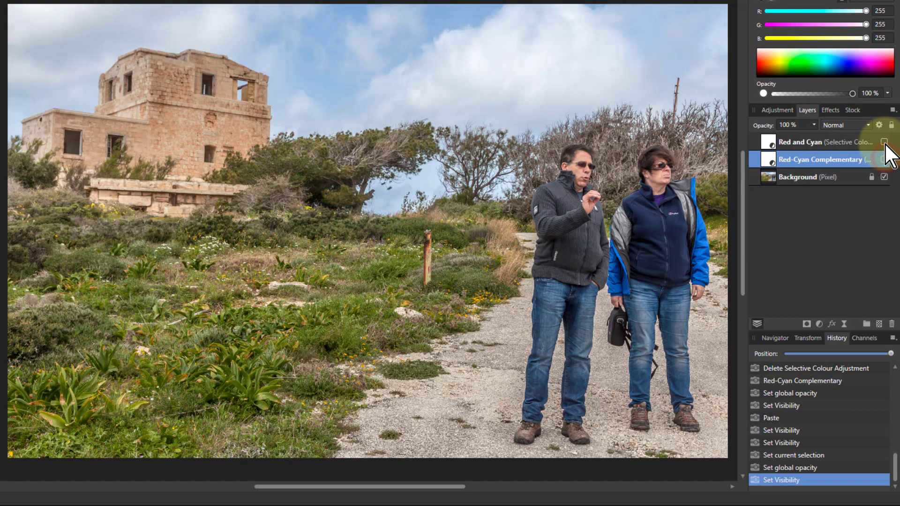
left_click(884, 141)
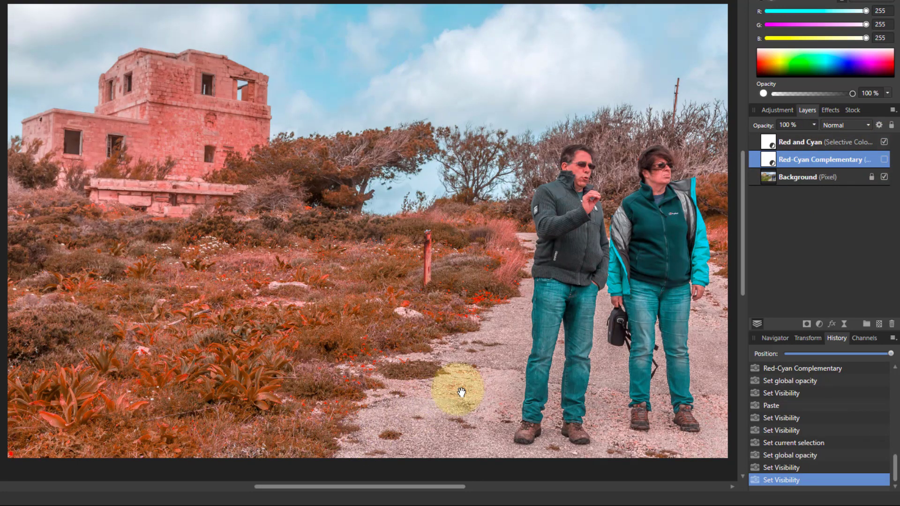
left_click(762, 141)
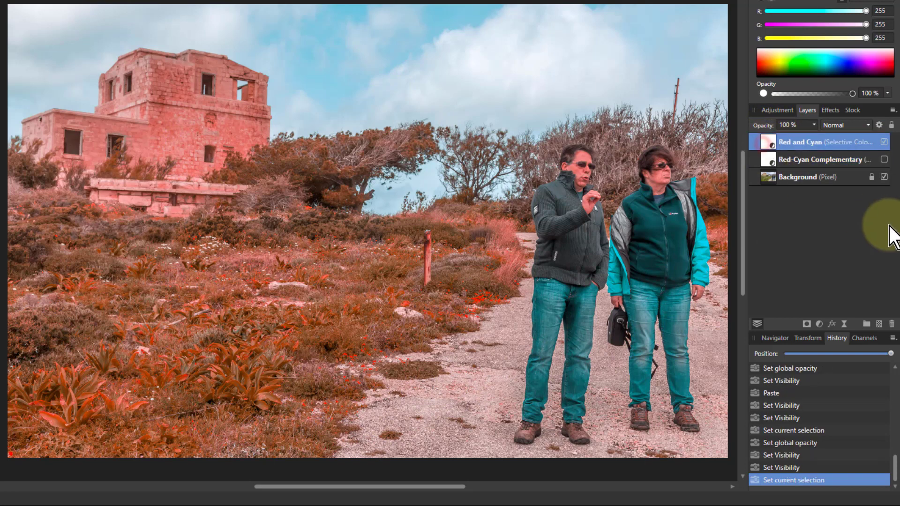
left_click_drag(814, 125, 839, 146)
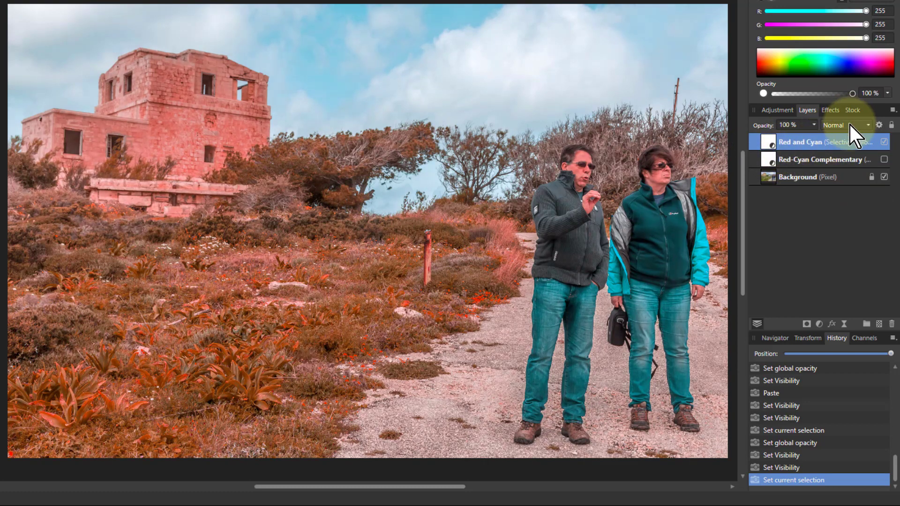
- Set the Red and Cyan layer's blend mode to Overlay and its opacity to 75%
left_click(850, 124)
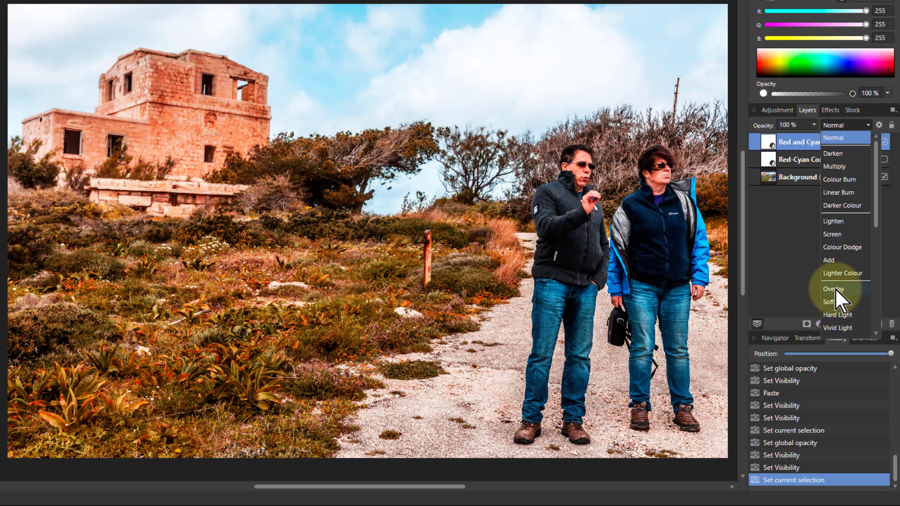
left_click(834, 288)
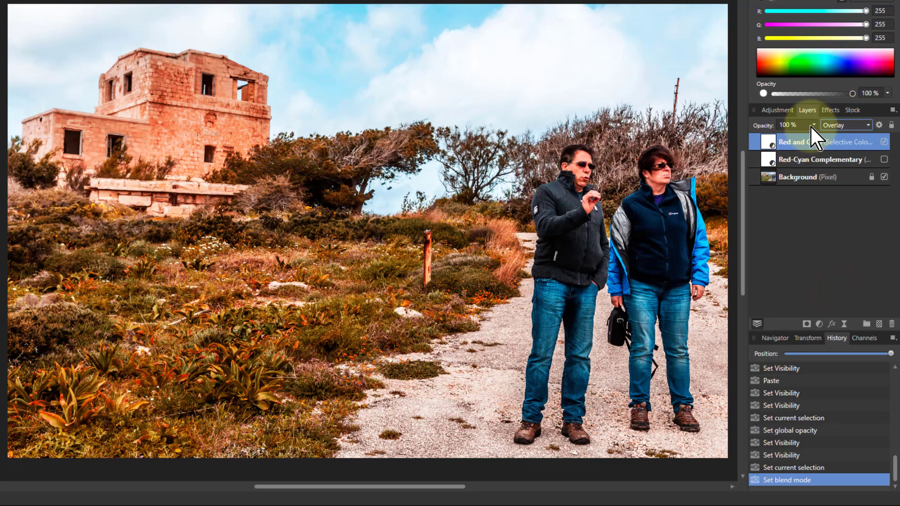
left_click_drag(813, 124, 790, 138)
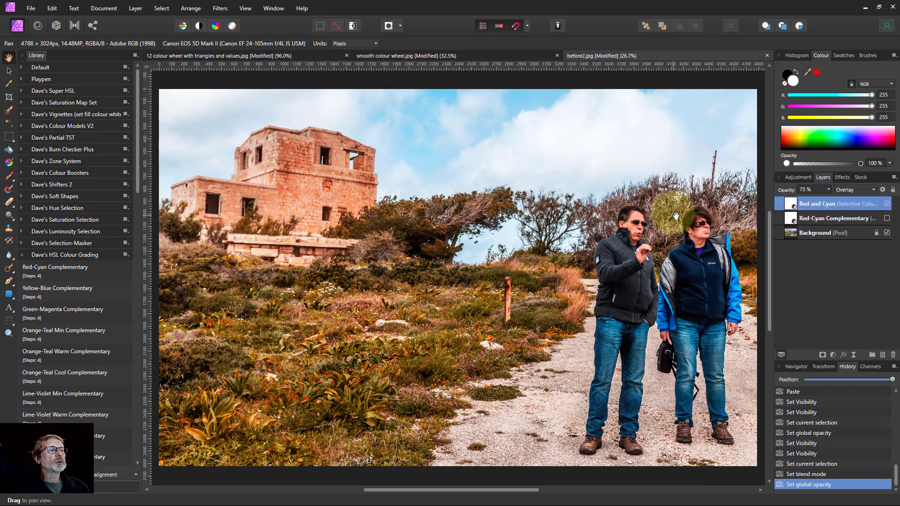
- Switch back to the smooth colour wheel.jpg document to view the red–cyan split
left_click(479, 58)
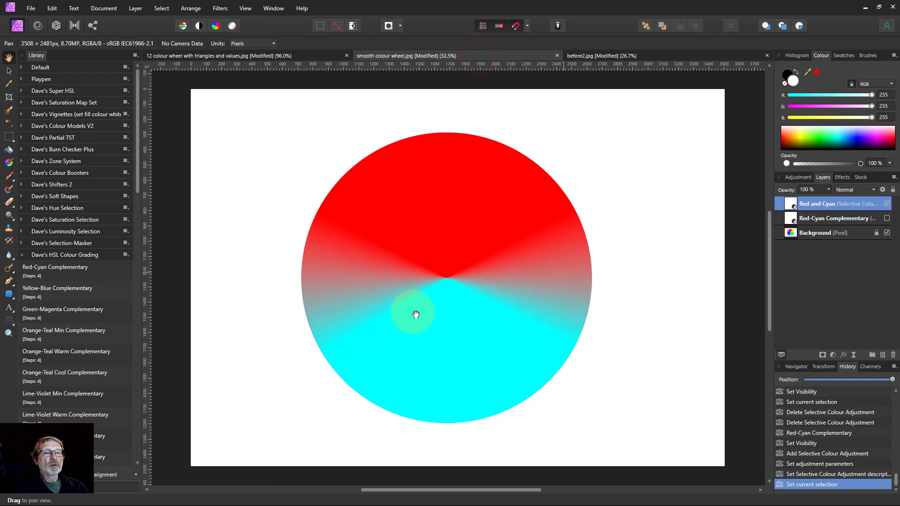